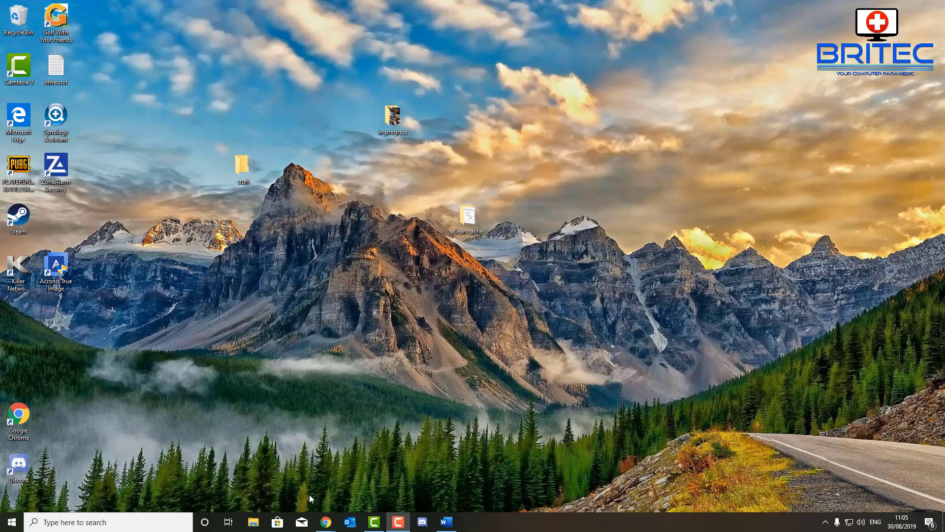
Step: Check in Folder Options that hidden files, folders and drives are shown, then close it
click(253, 522)
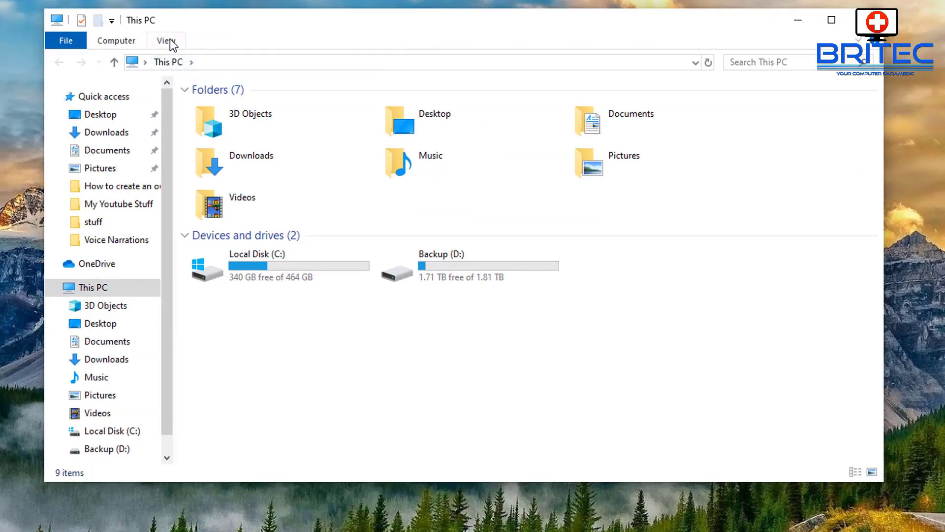
click(167, 41)
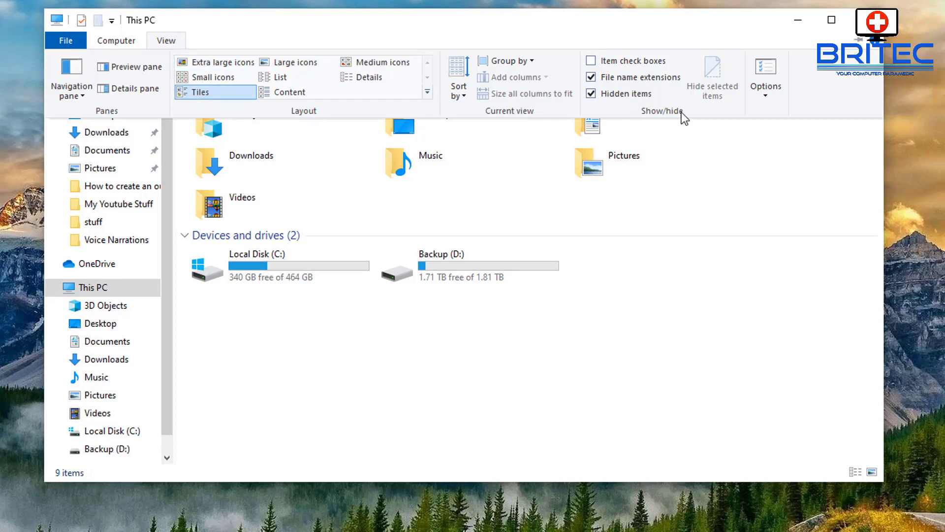
click(776, 90)
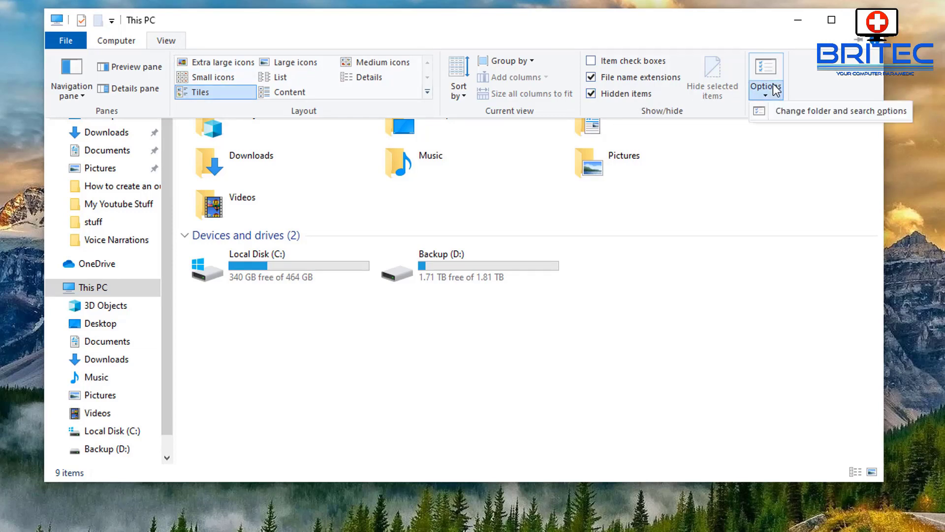
click(818, 111)
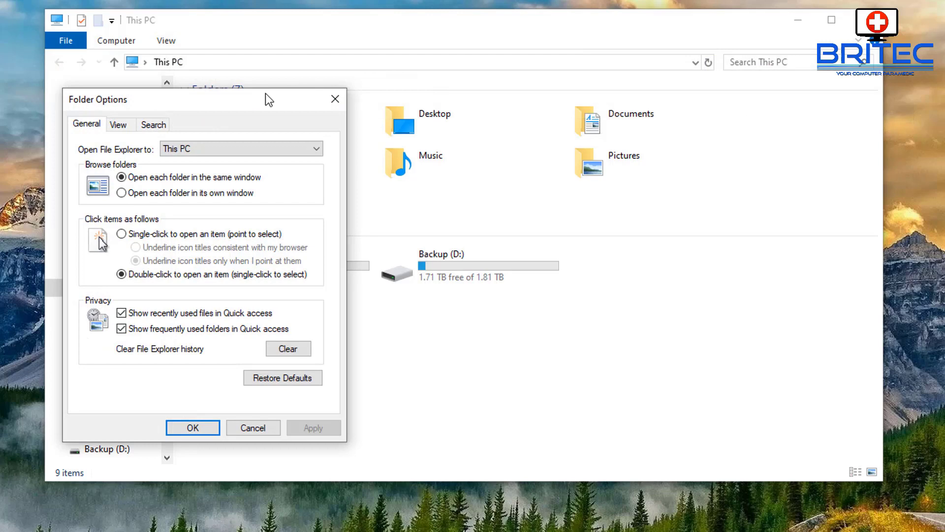
drag(266, 93, 503, 91)
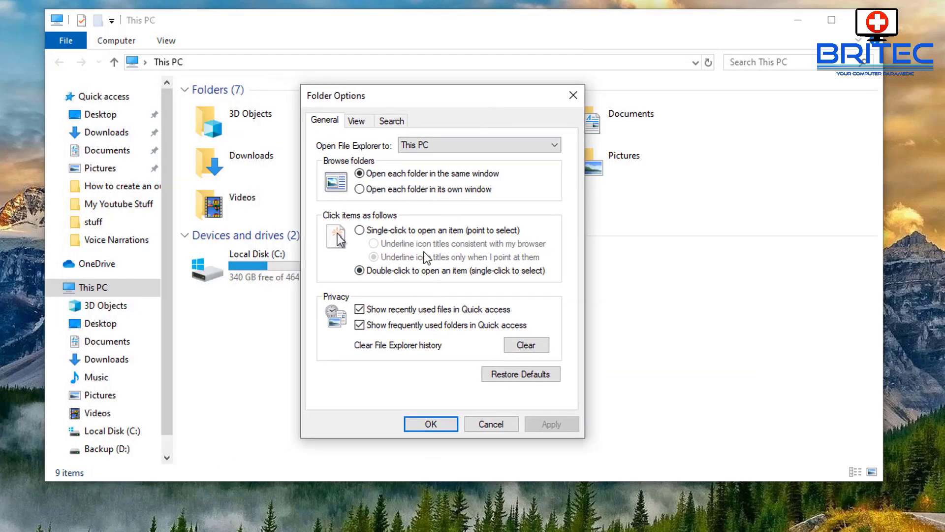
click(356, 120)
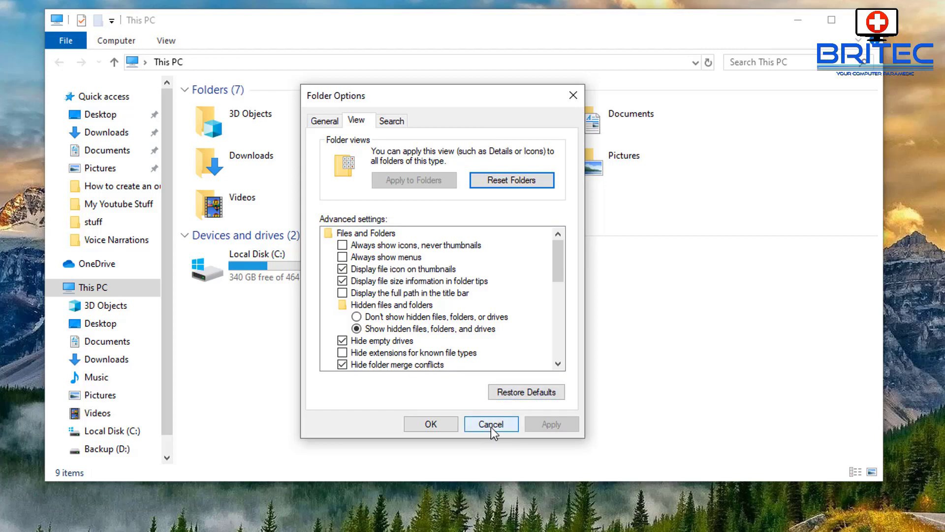
click(431, 425)
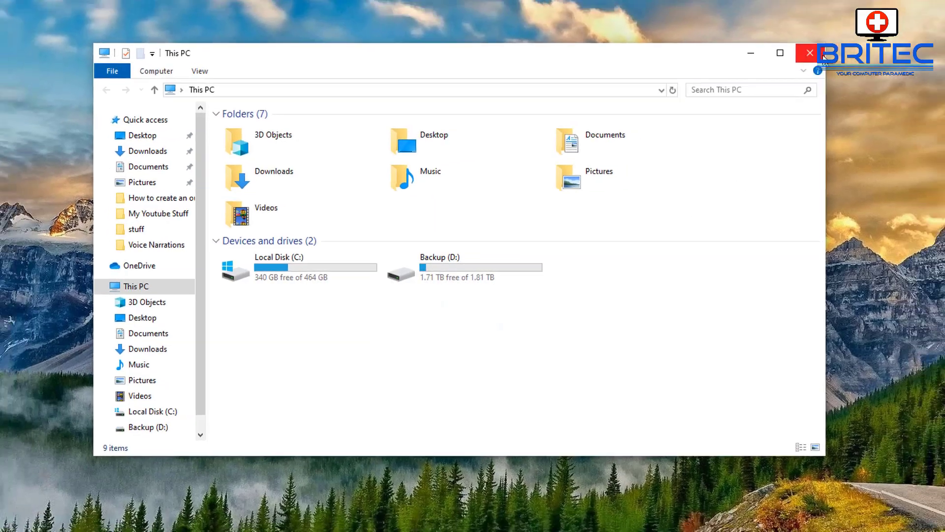
Step: Paste 'PowerShell.exe -NoProfile -Command Clear-RecycleBin -Confirm:$false' into a new Notepad document
click(823, 57)
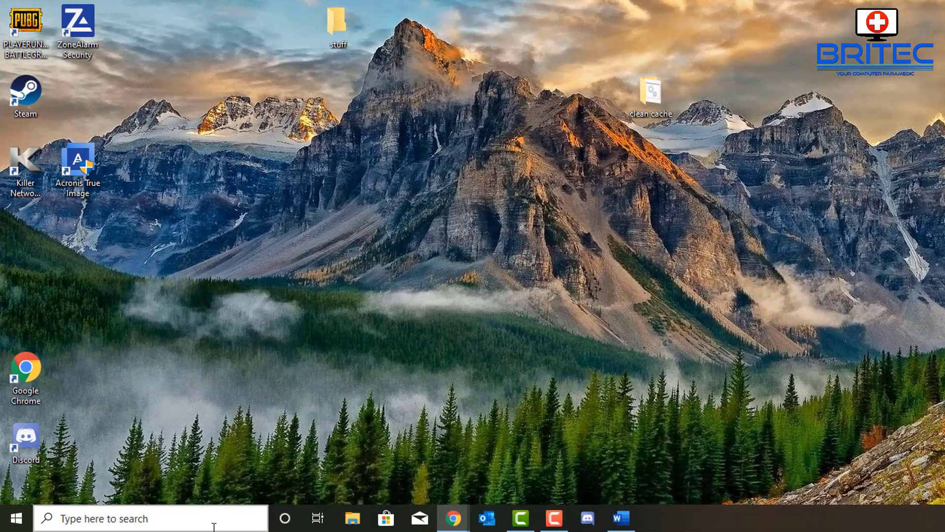
click(154, 525)
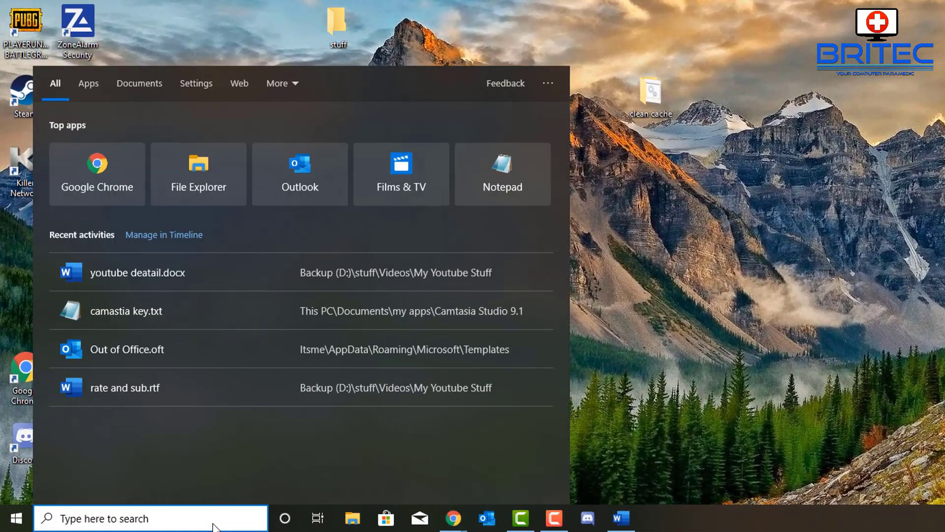
text(note)
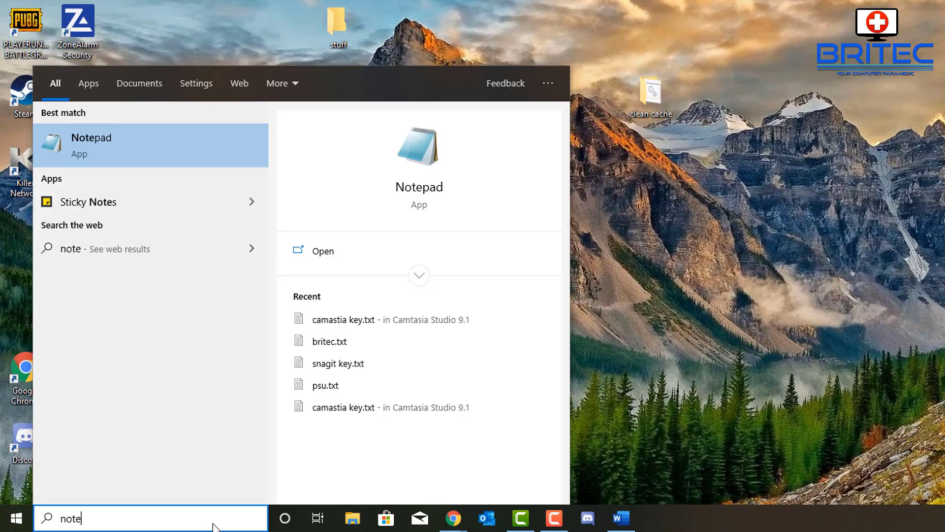
click(131, 145)
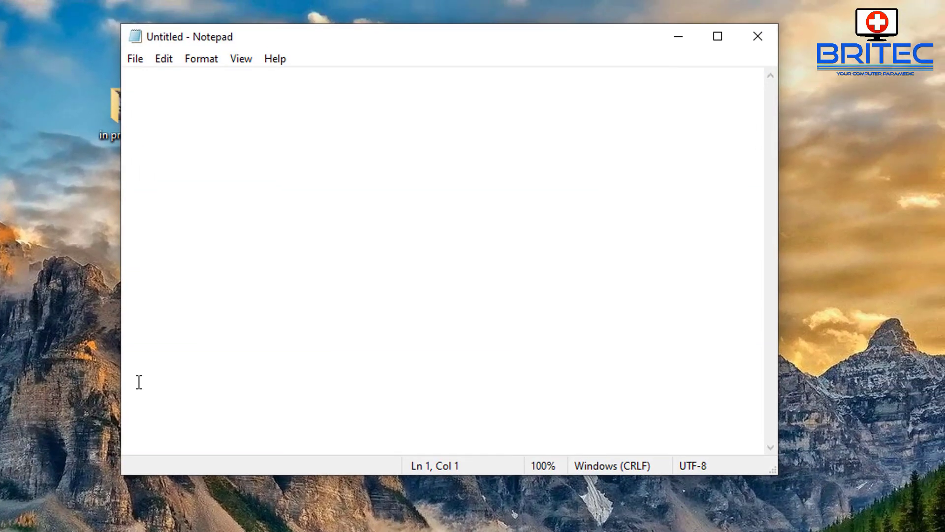
right_click(231, 154)
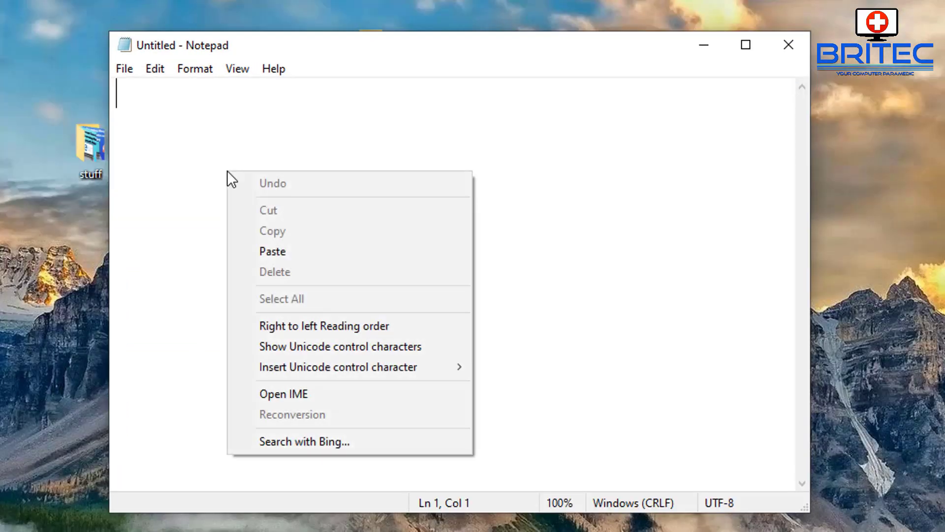
click(270, 250)
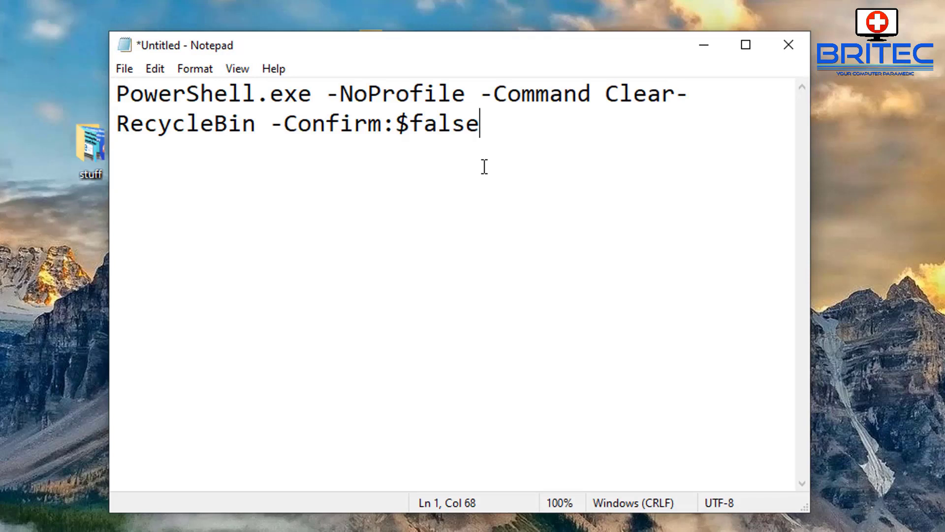
Step: Save the note to the Desktop as Empty Recycle Bin.bat using the All Files (*.*) type
click(124, 69)
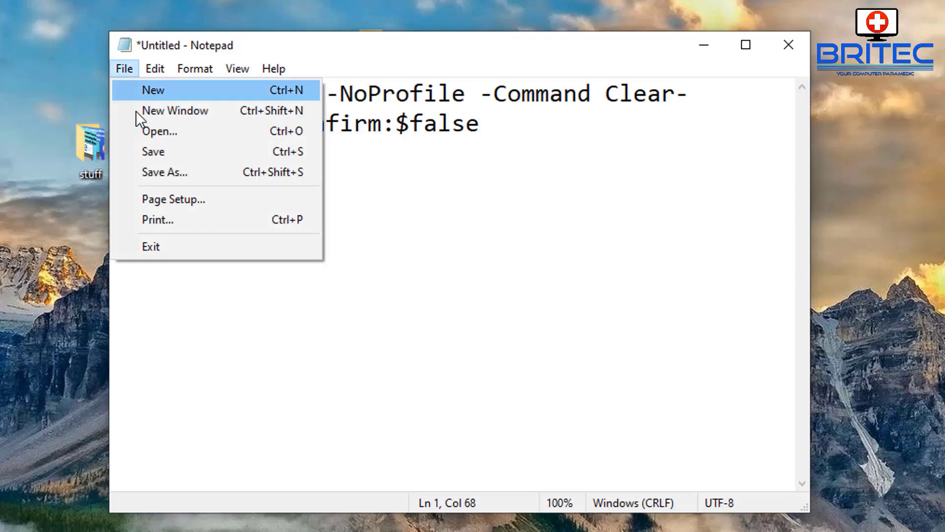
click(160, 172)
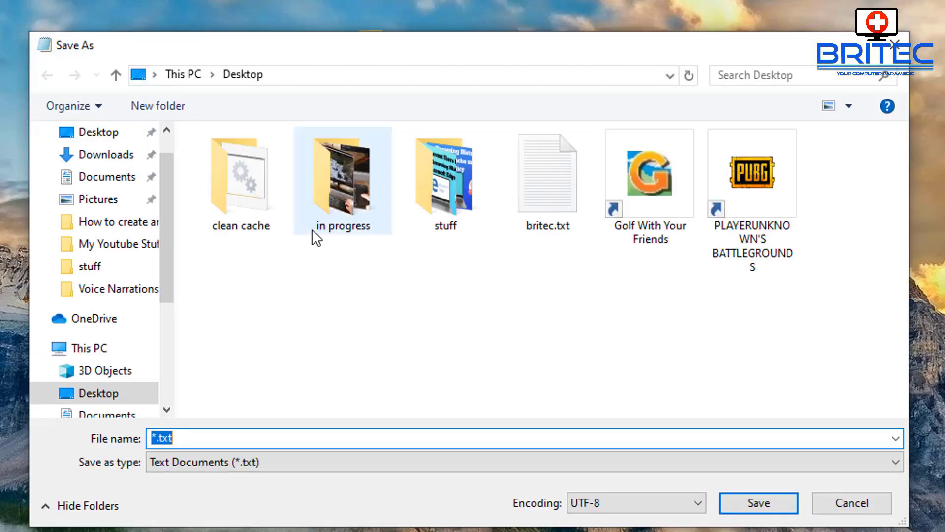
click(209, 463)
click(199, 490)
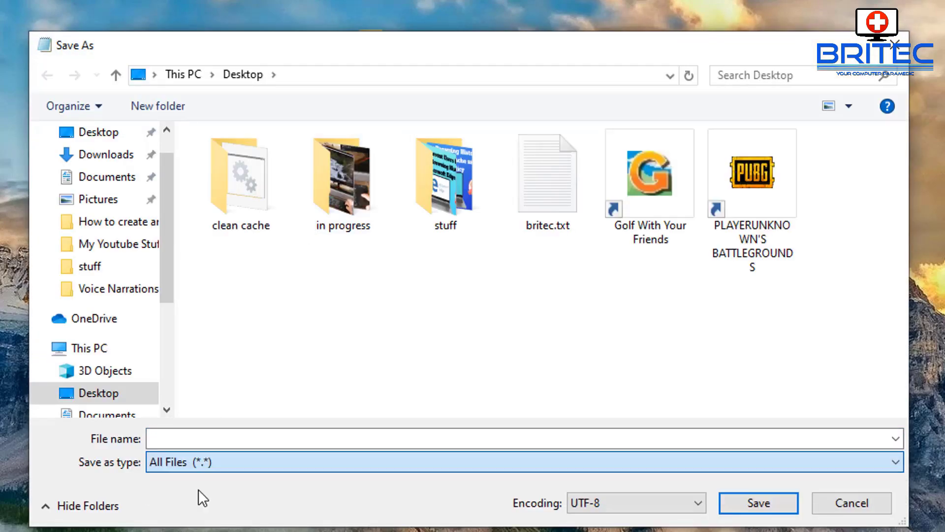
click(195, 439)
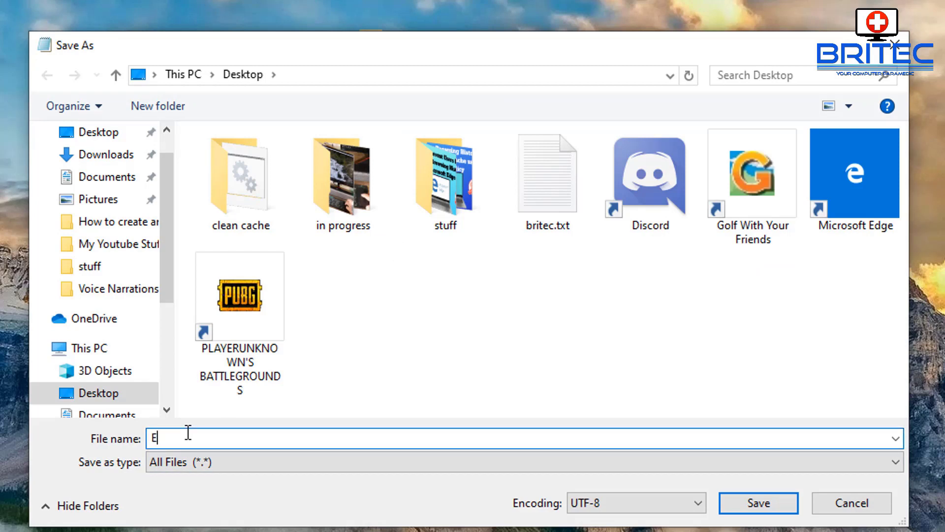
text(Empty Recycle Bin.bat)
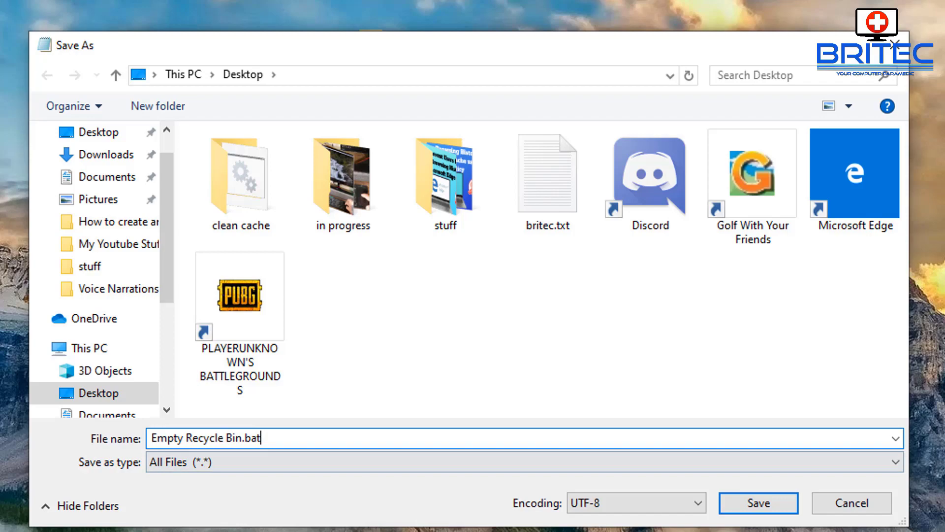
click(763, 504)
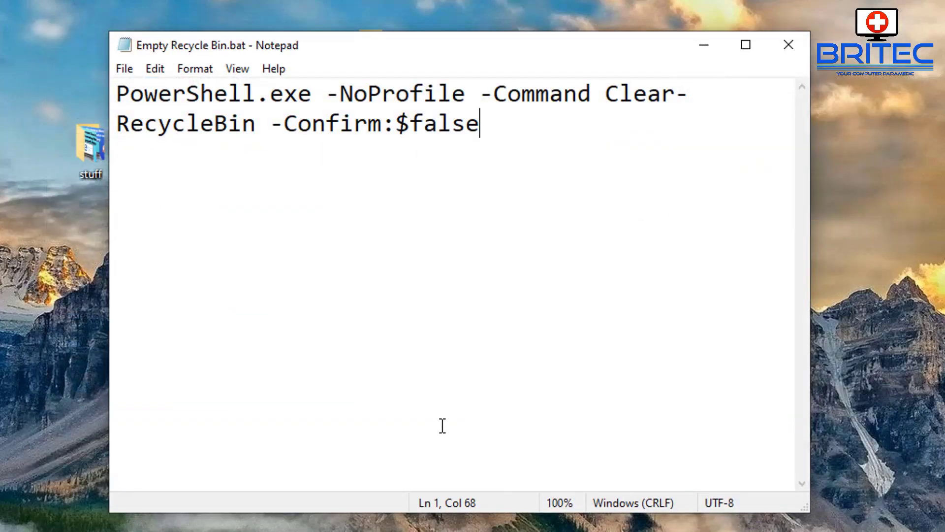
Step: Close Notepad and run Empty Recycle Bin.bat from the desktop to clear the Recycle Bin
click(787, 48)
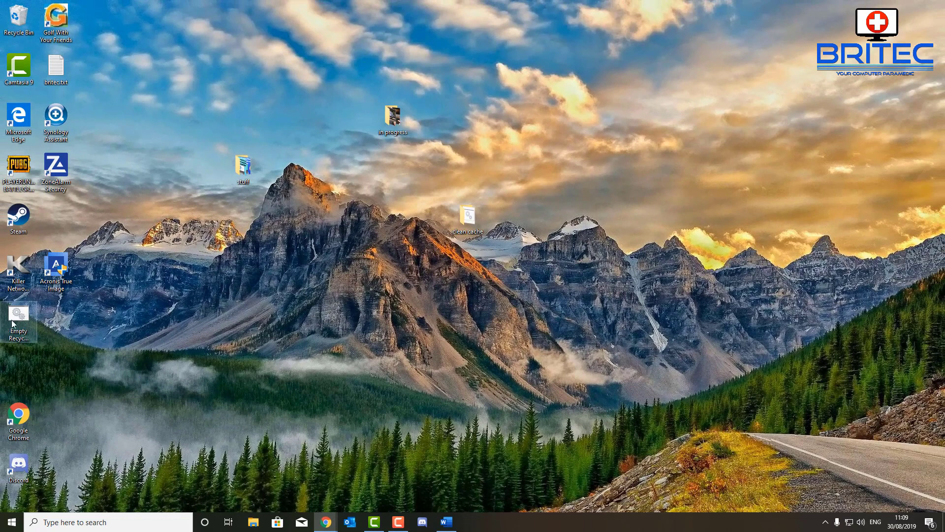
drag(17, 320, 393, 190)
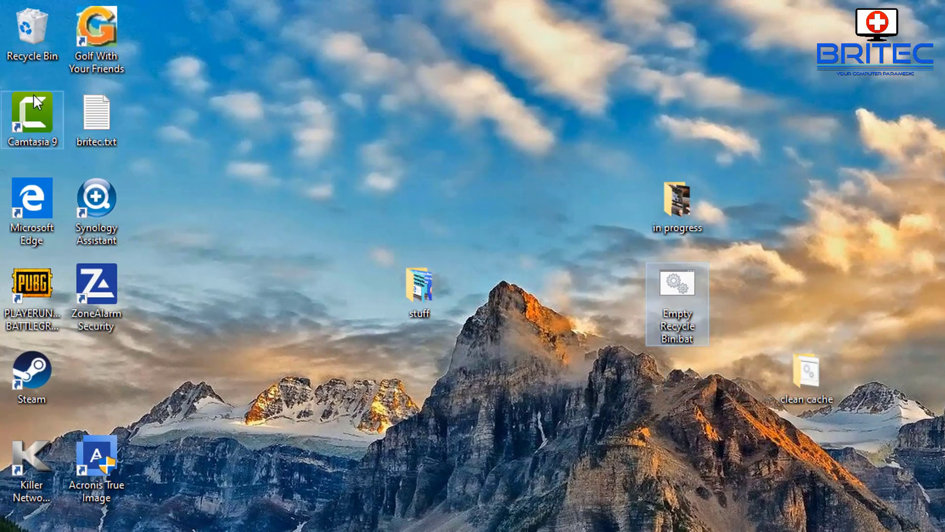
double_click(678, 285)
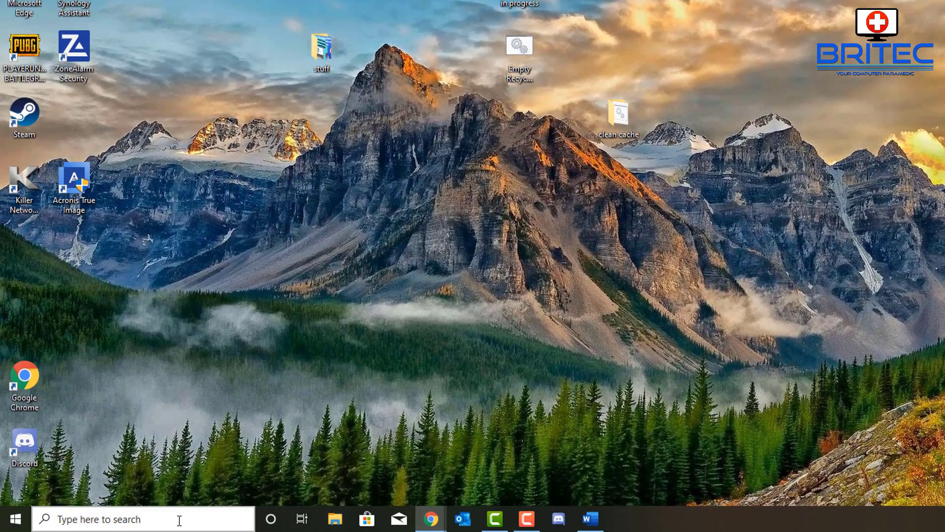
Step: Launch the Local Group Policy Editor with a gpedit search and enlarge its window
click(180, 520)
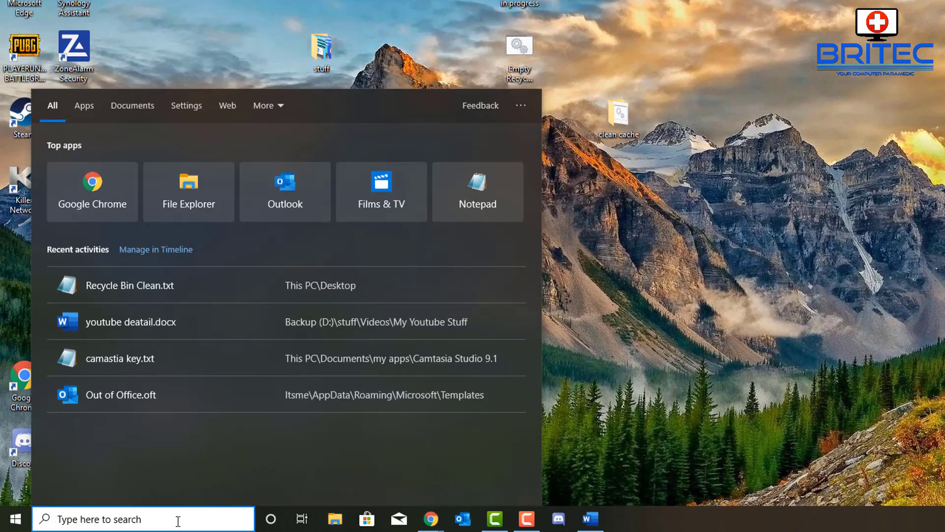
text(gpedit)
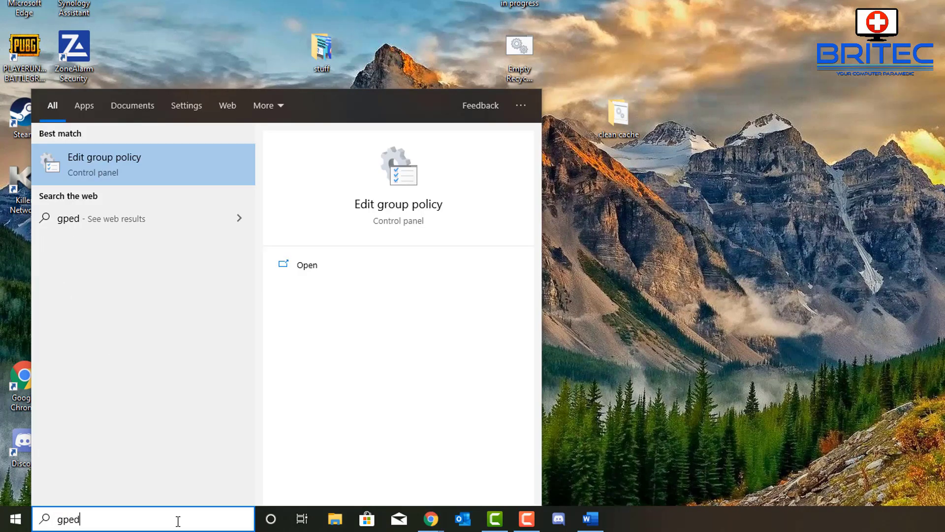
click(124, 167)
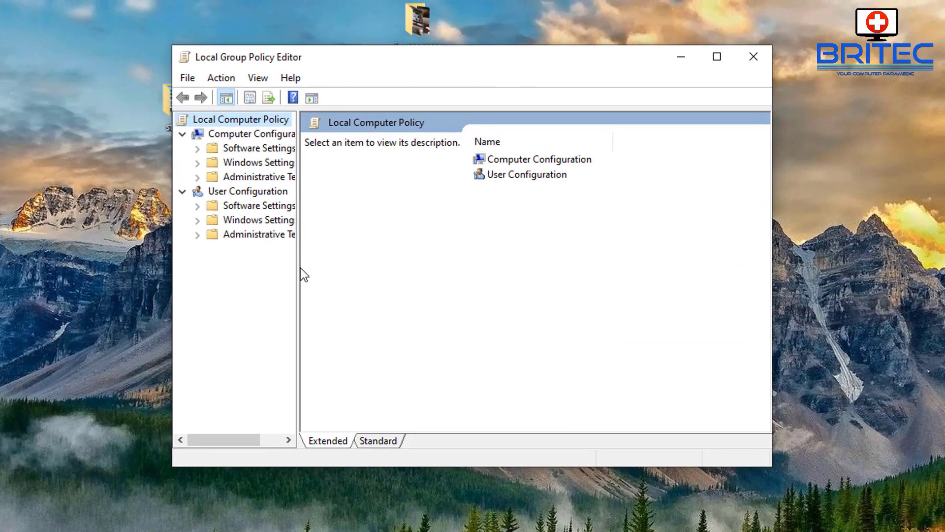
drag(298, 270, 375, 274)
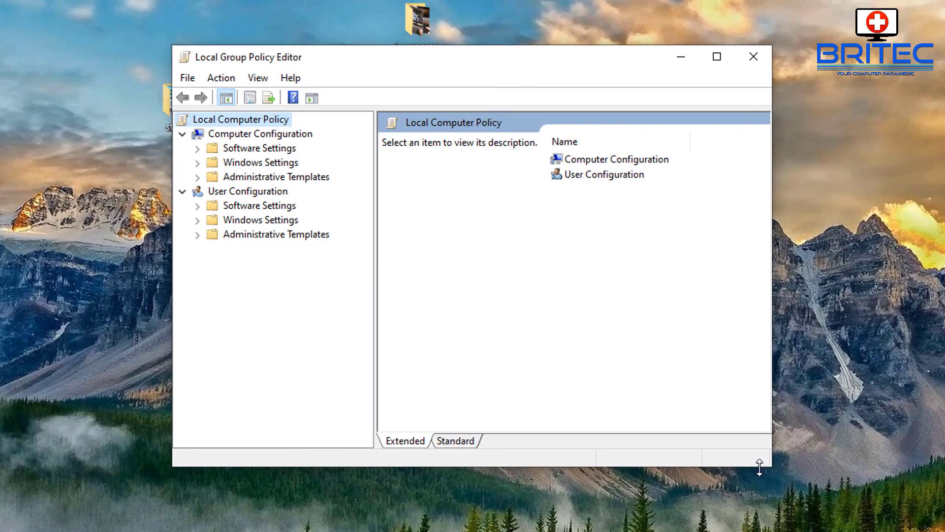
drag(777, 467, 944, 531)
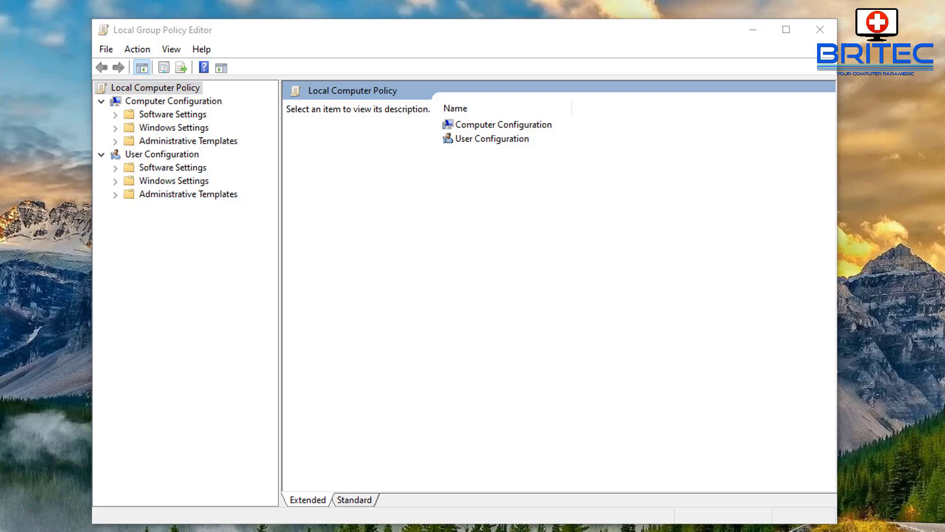
Step: Go to Computer Configuration > Windows Settings > Scripts and open Shutdown's properties
click(166, 102)
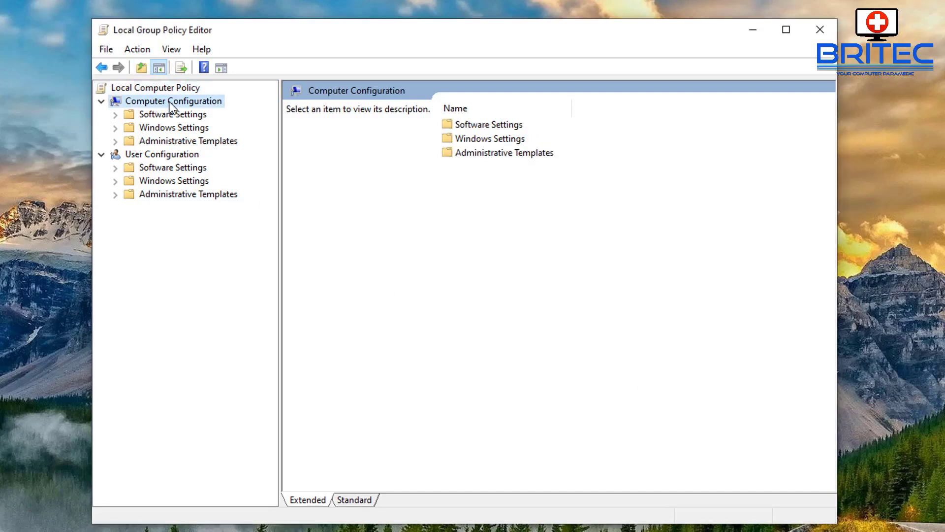
click(166, 129)
click(117, 128)
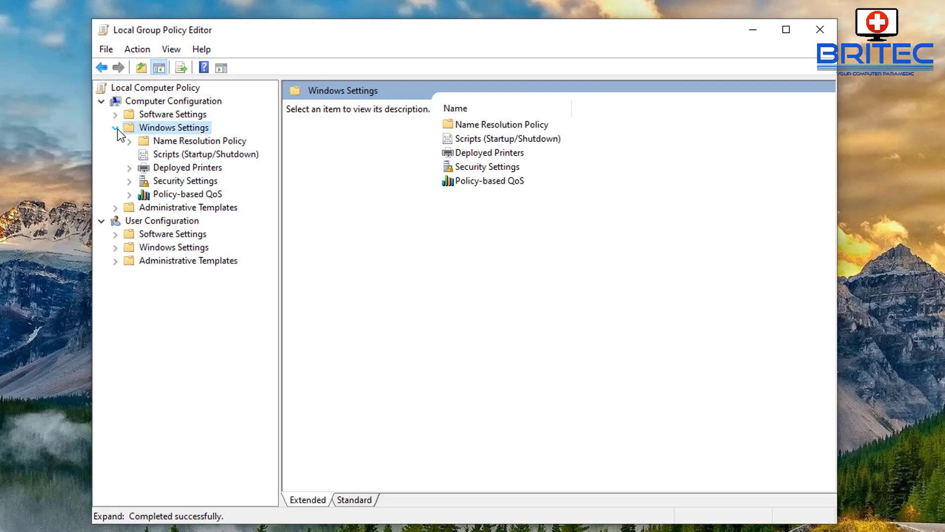
click(190, 156)
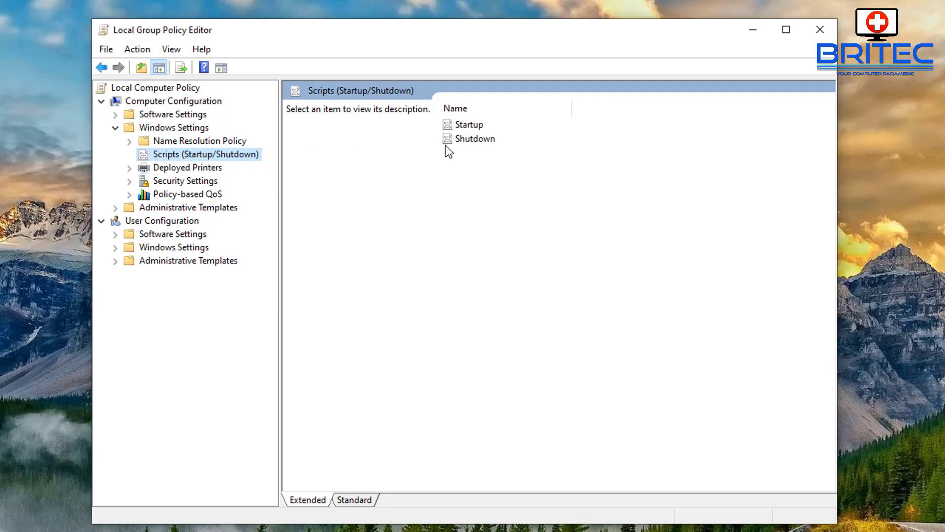
click(476, 139)
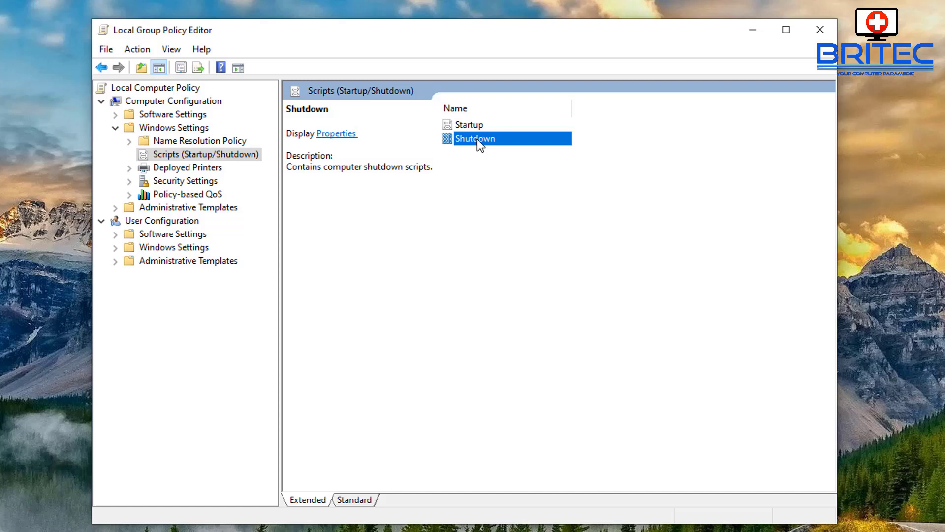
double_click(477, 139)
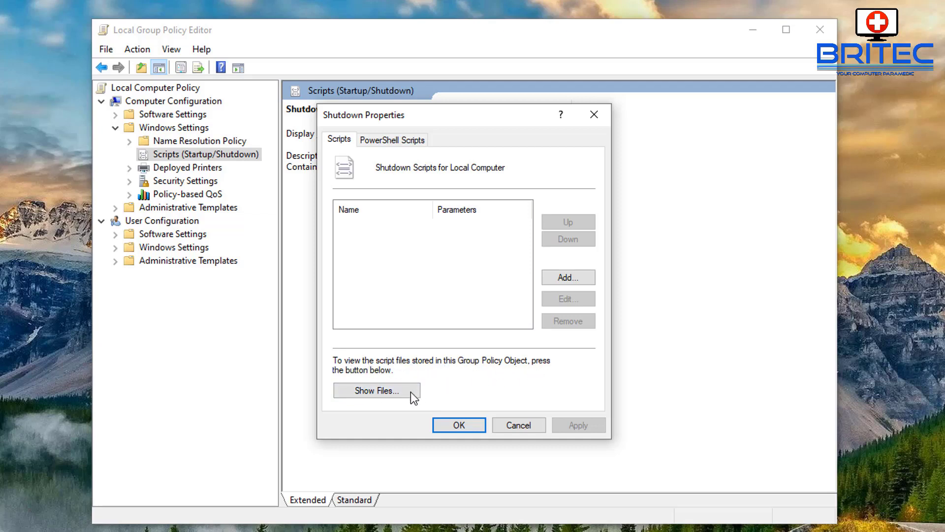
Step: Move Empty Recycle Bin.bat from the Desktop into GroupPolicy\Machine\Scripts\Shutdown, granting administrator permission
click(383, 392)
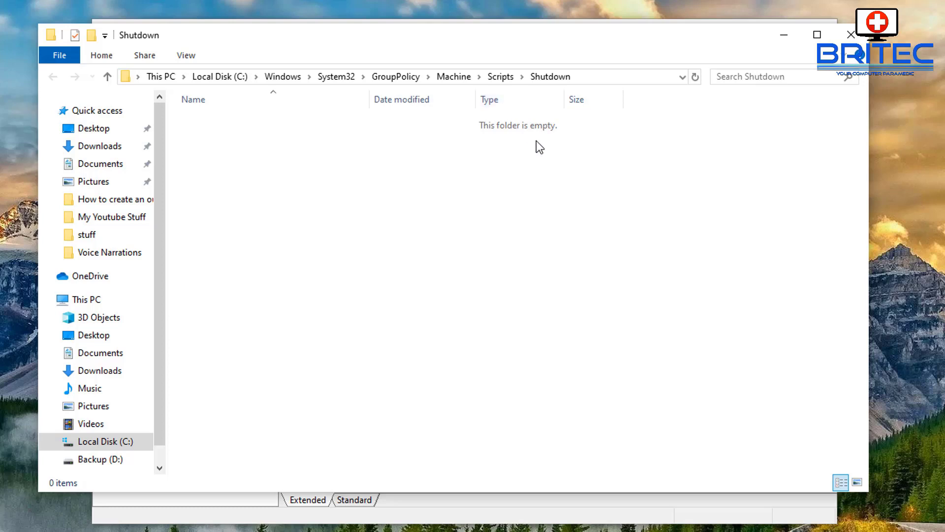
key(alt+F4)
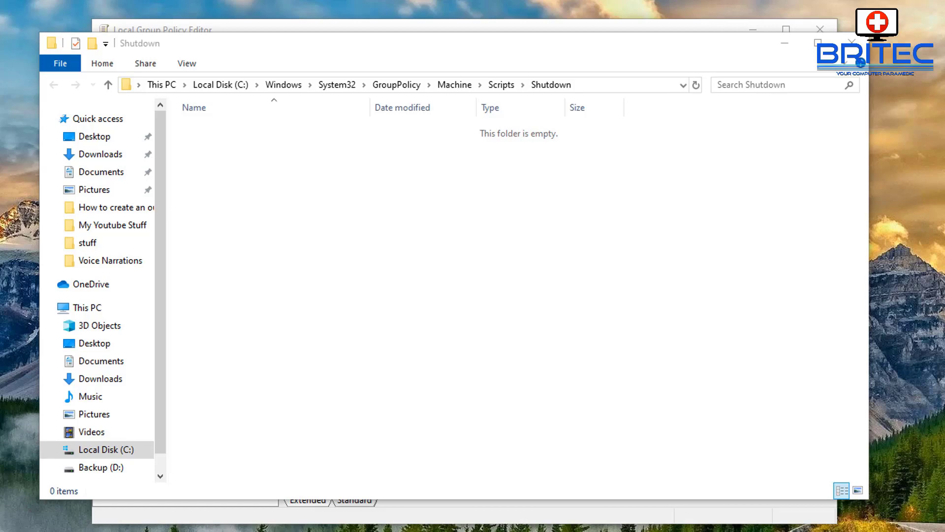
key(super+e)
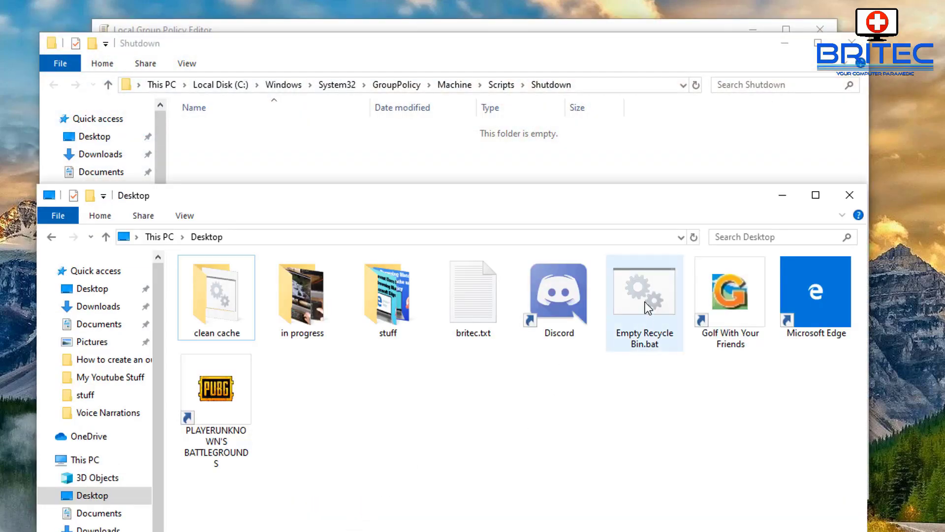
drag(648, 308, 514, 169)
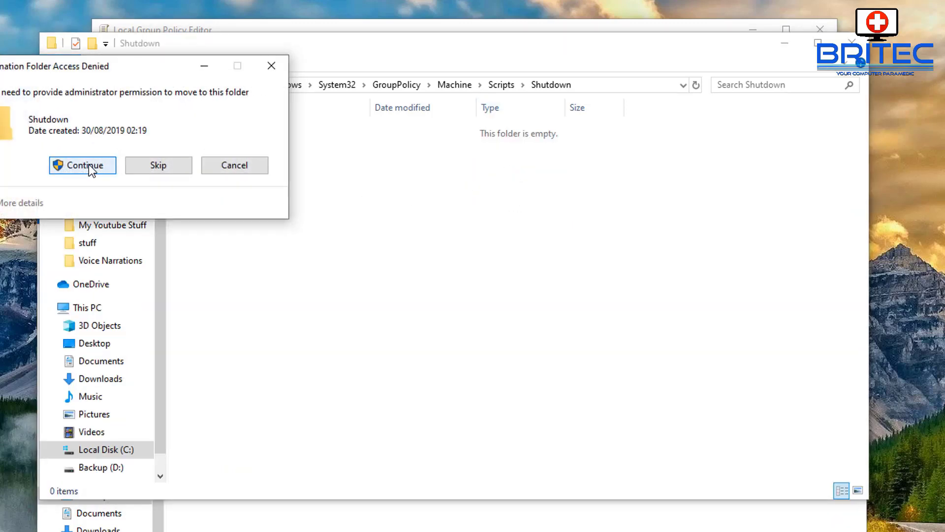
click(89, 165)
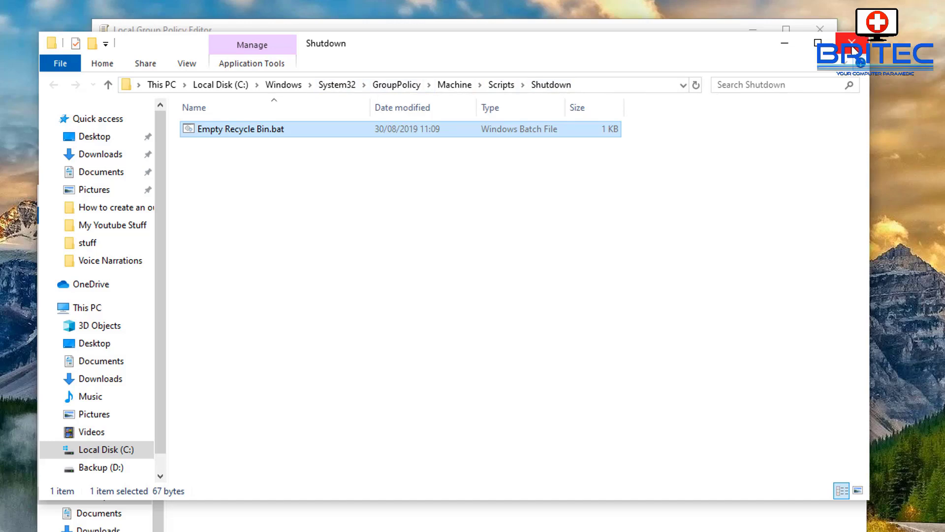
click(851, 44)
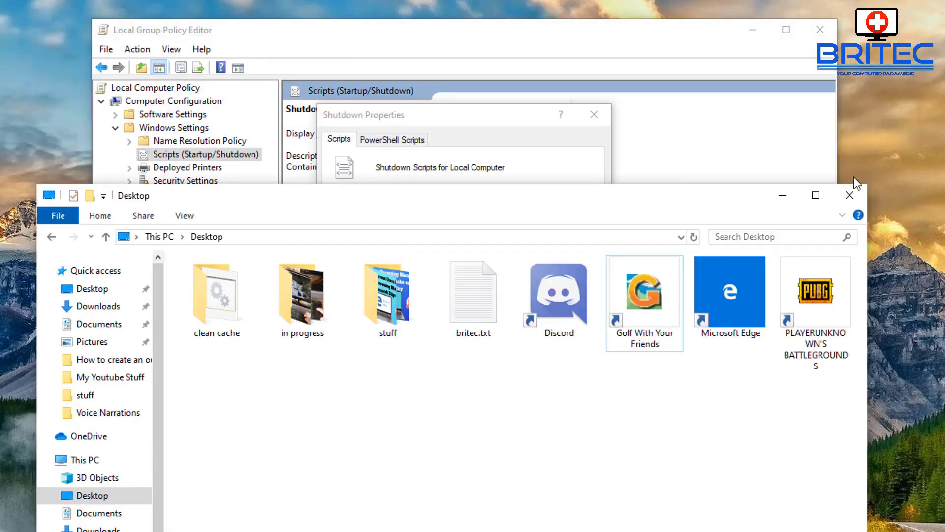
Step: Choose Empty Recycle Bin.bat as a new shutdown script through Add and Browse
click(850, 195)
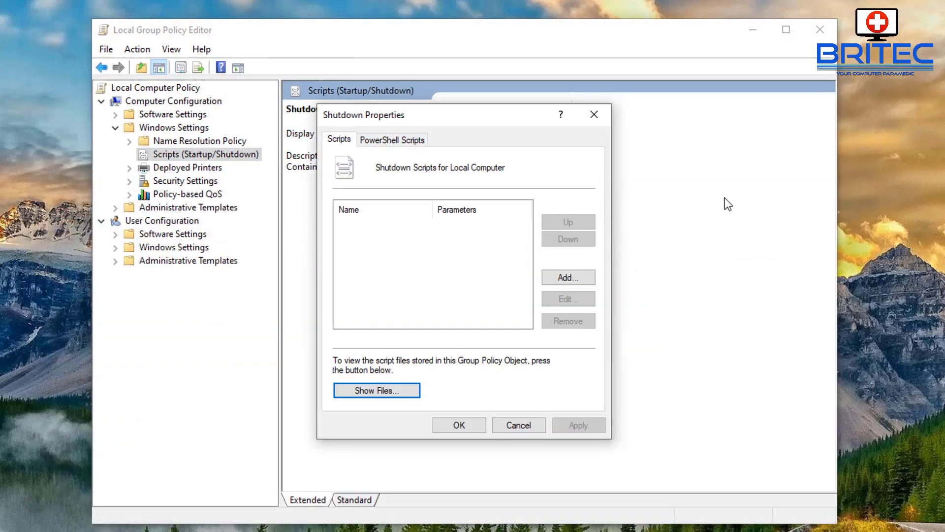
click(566, 280)
drag(479, 190, 474, 197)
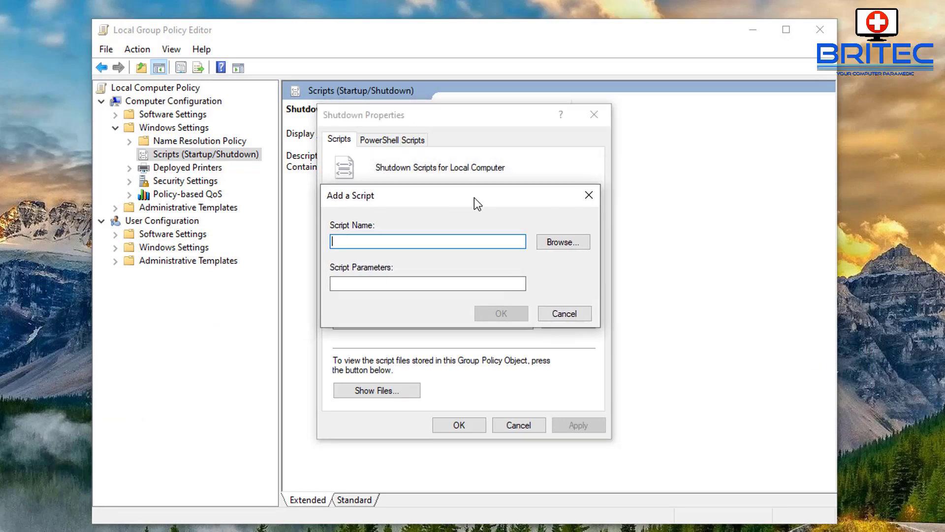
click(554, 242)
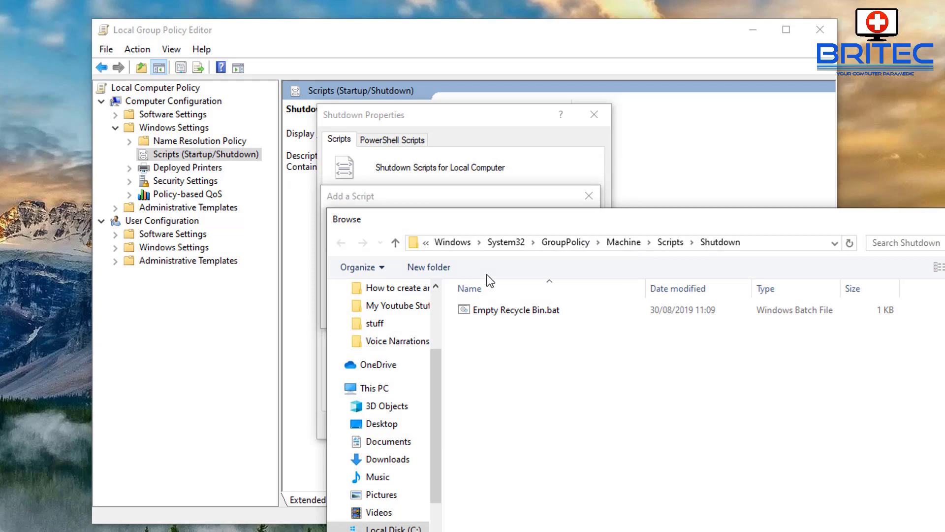
drag(607, 218, 419, 127)
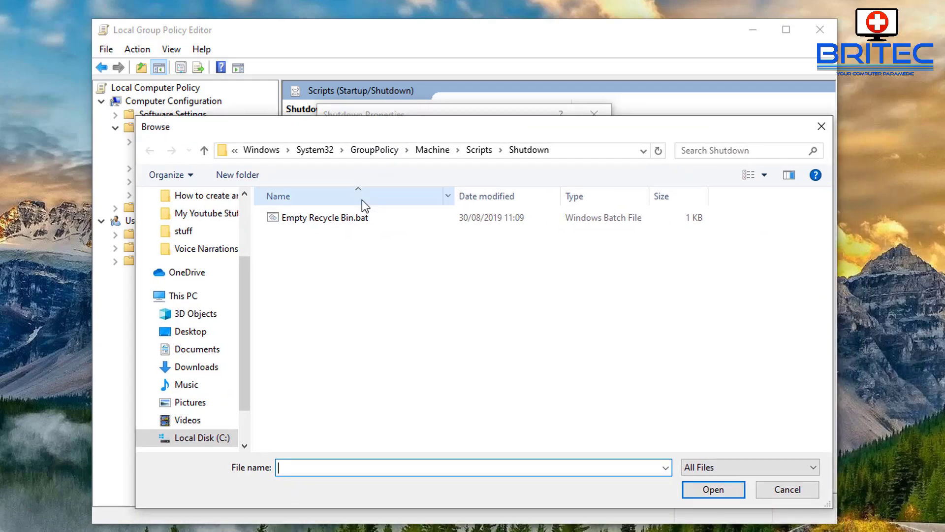
click(328, 224)
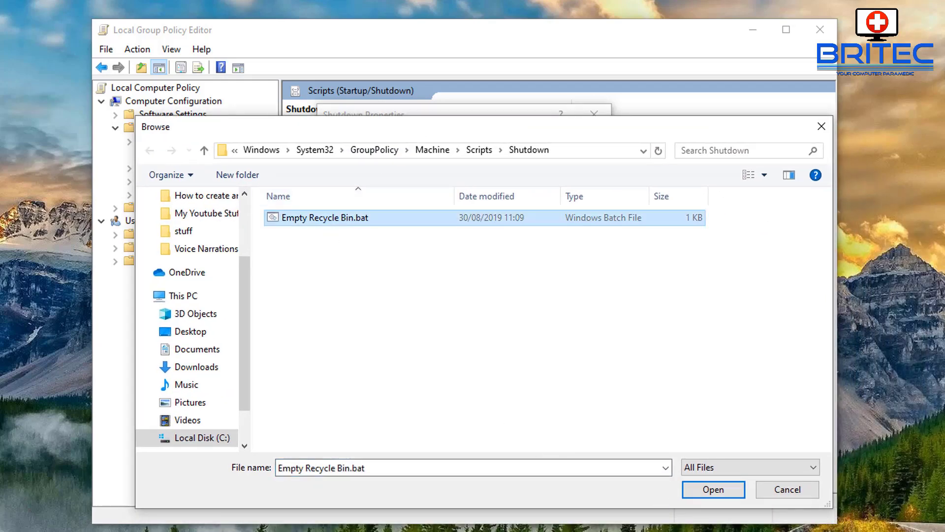
click(713, 489)
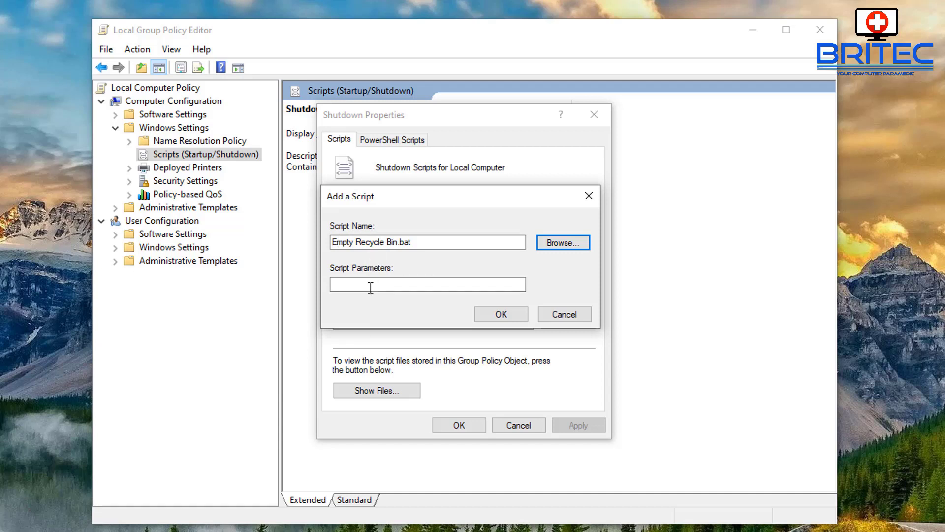
Step: Confirm the script, apply the change, and close Shutdown Properties
click(501, 314)
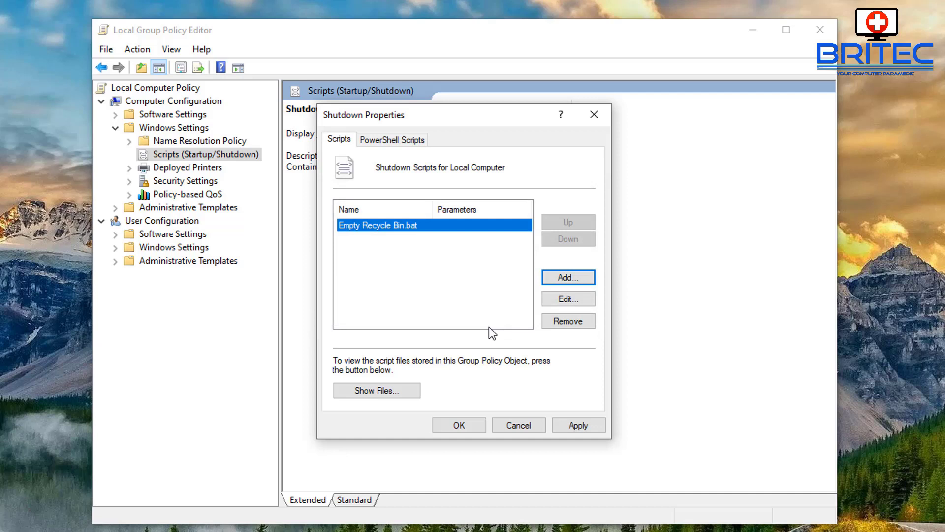
click(573, 421)
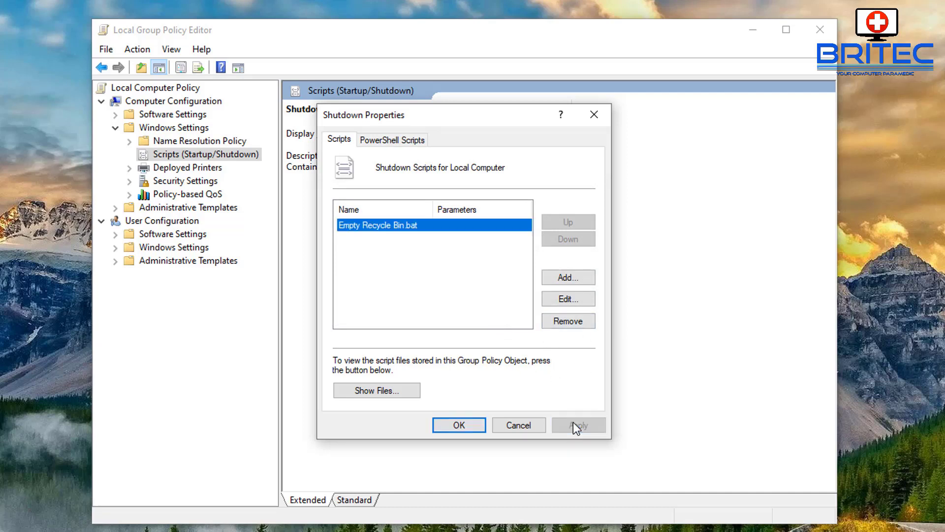
click(450, 426)
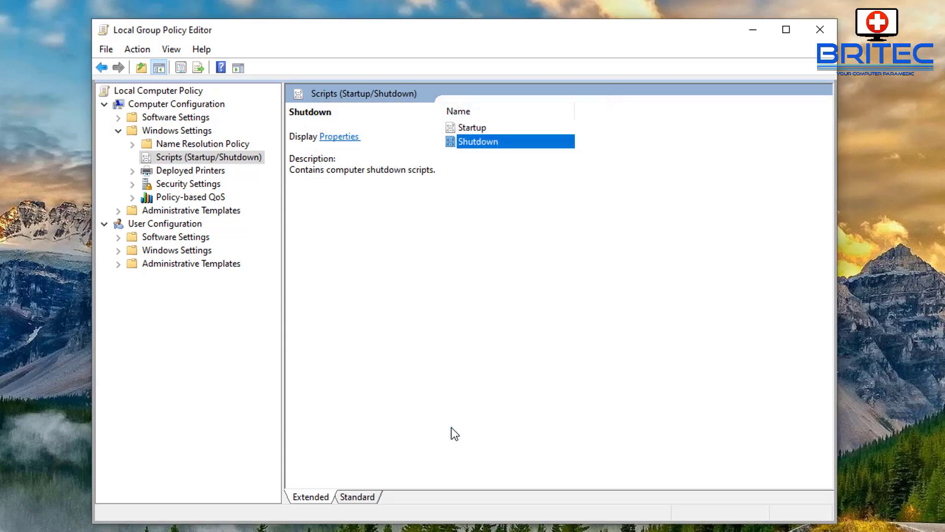
double_click(474, 143)
click(393, 141)
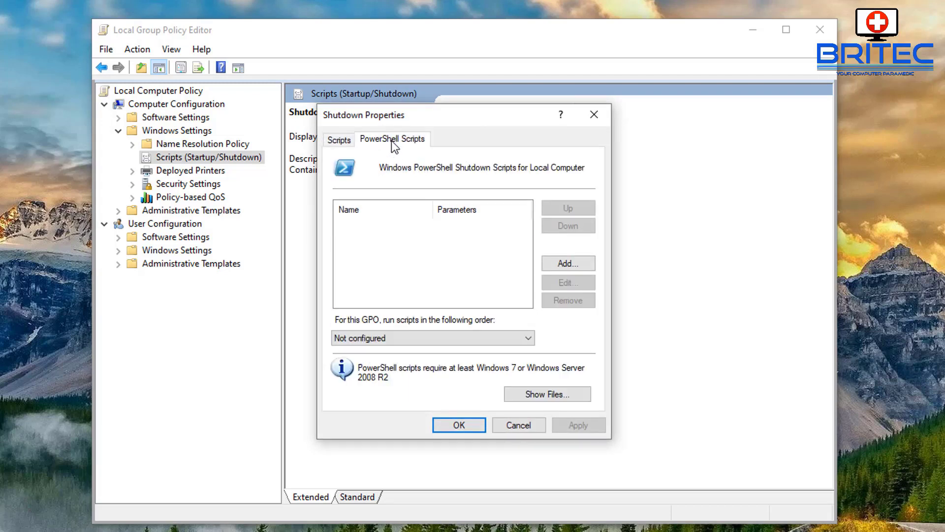
click(521, 338)
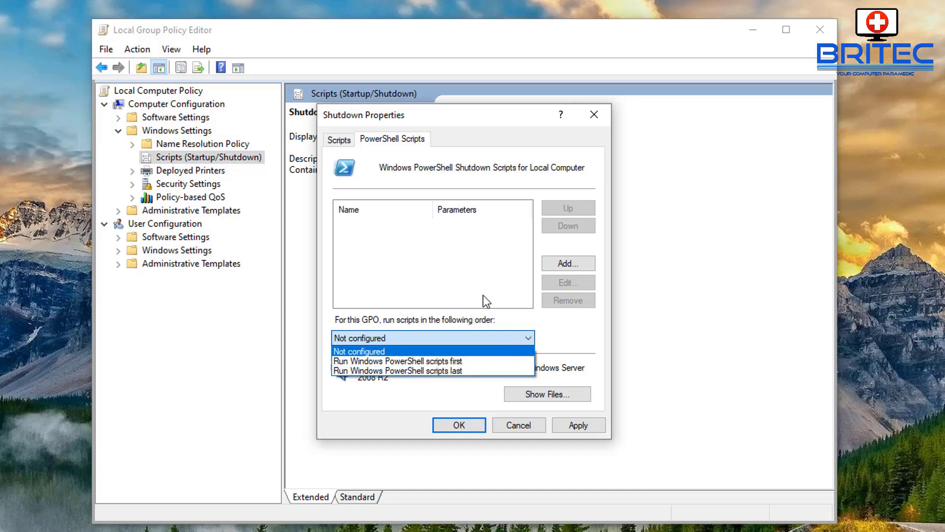
click(464, 253)
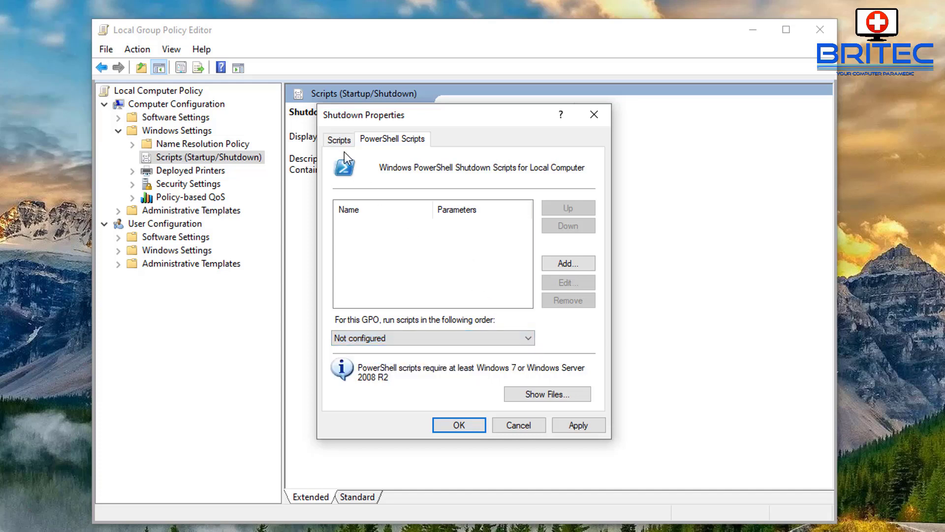
click(338, 139)
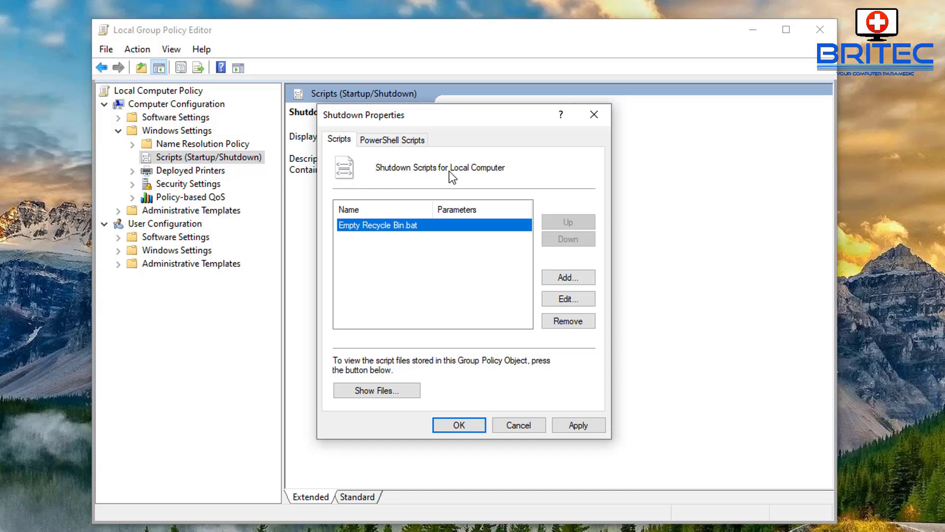
click(380, 139)
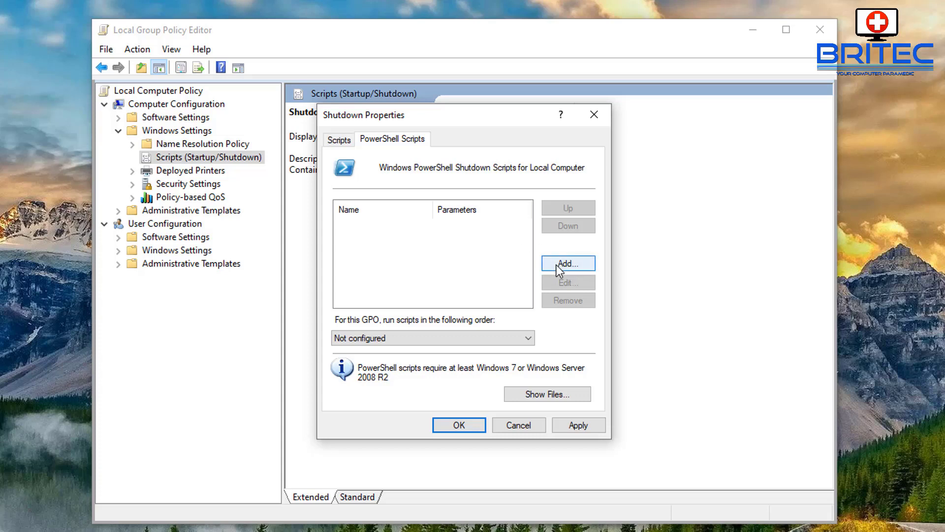
click(533, 428)
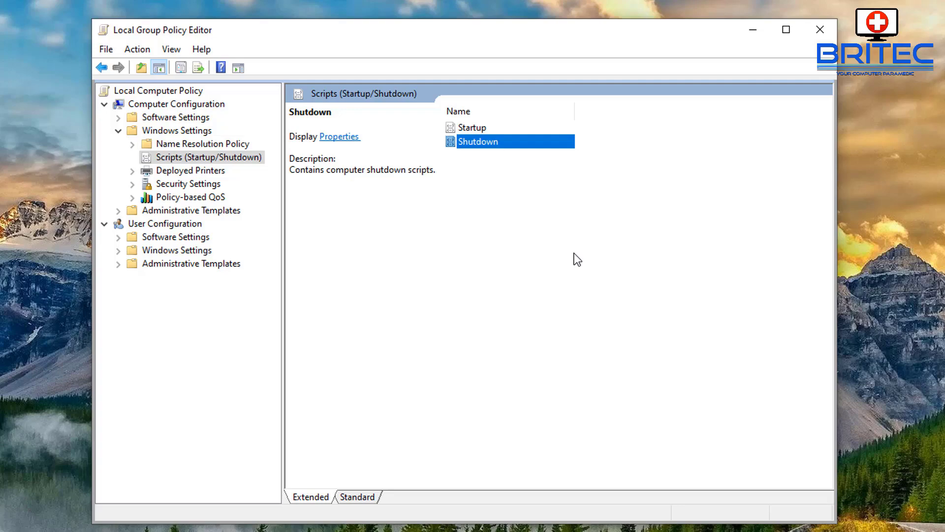
Step: Run gpupdate /force in a Command Prompt launched as administrator
click(819, 31)
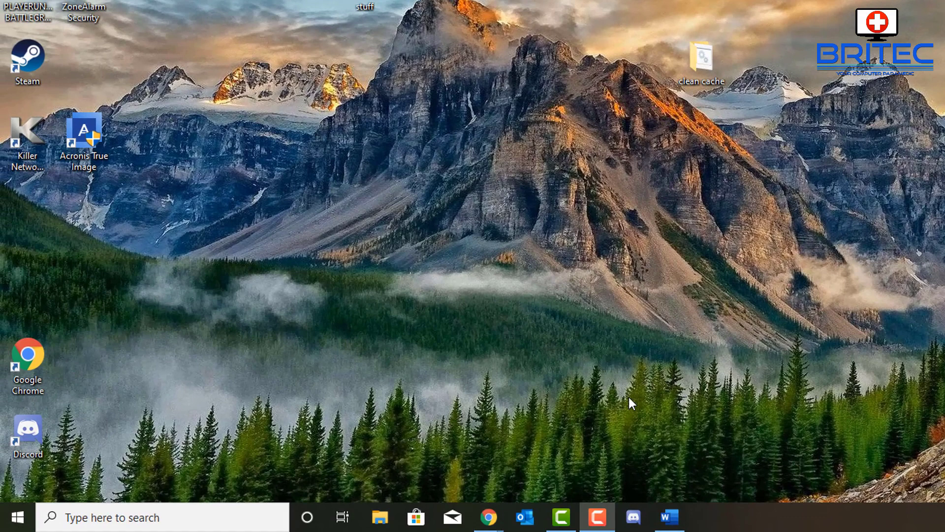
click(189, 517)
text(cmd)
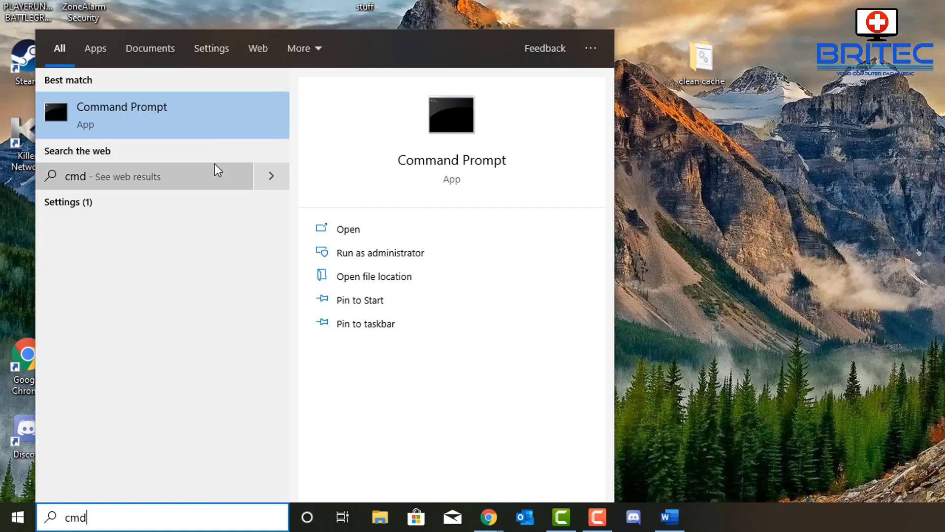
click(368, 252)
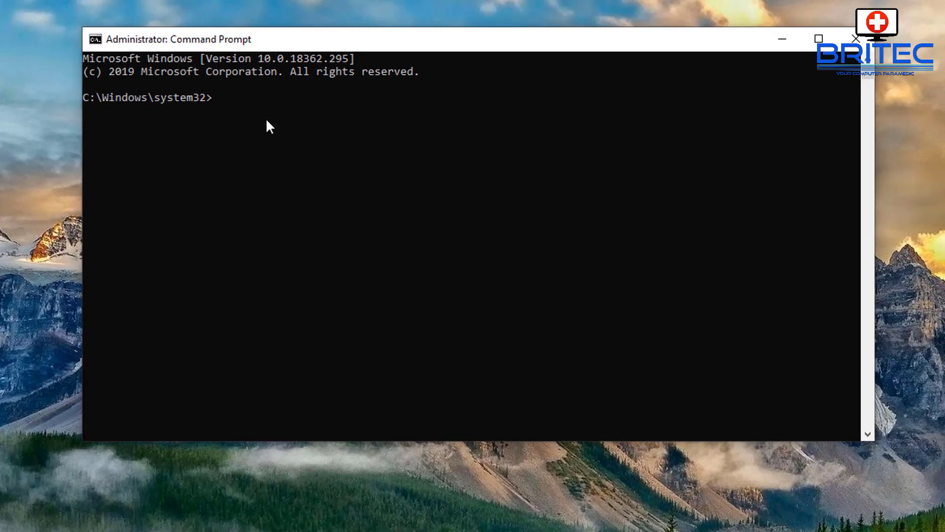
text(gpupdate /force)
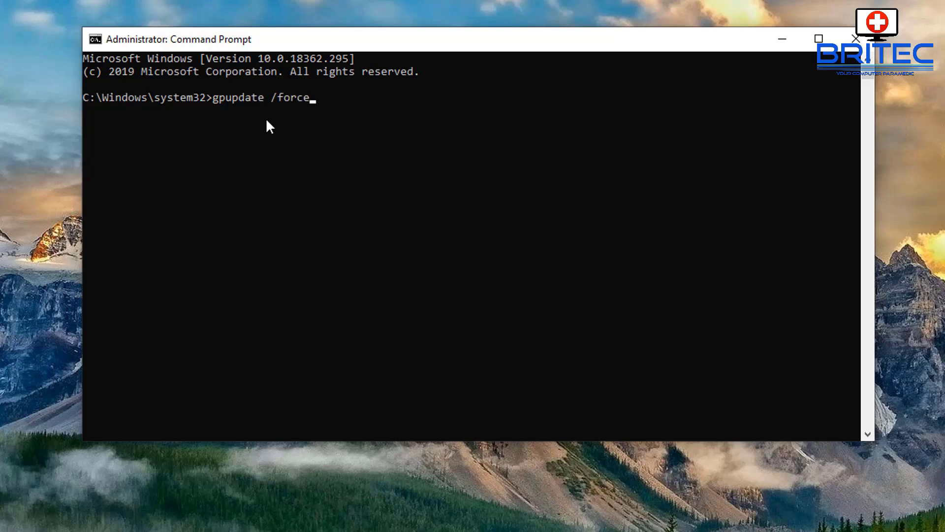
key(Return)
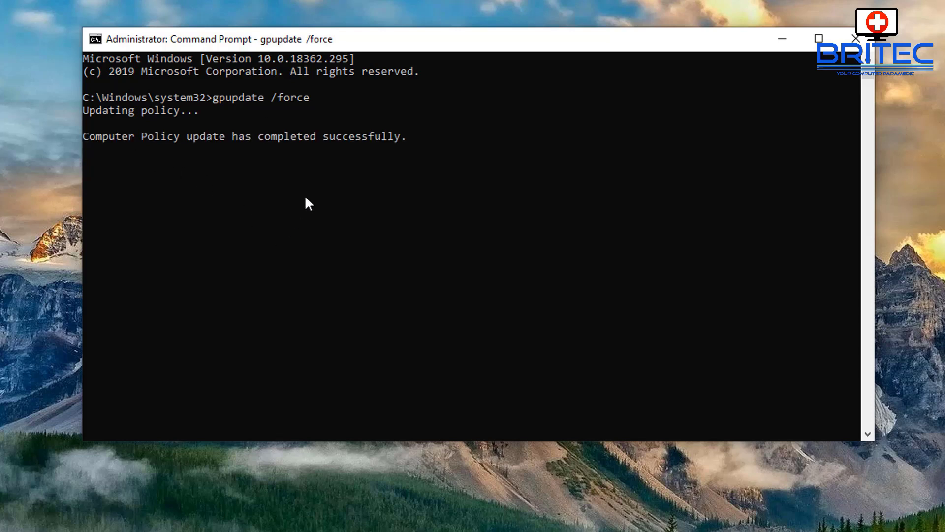
Step: Close Command Prompt and subscribe to the Britec09 YouTube channel
click(858, 32)
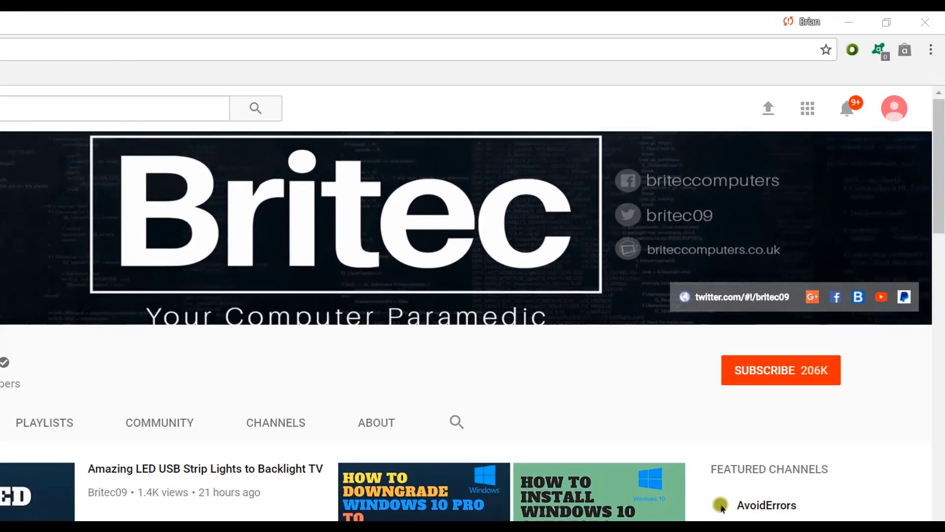
click(791, 382)
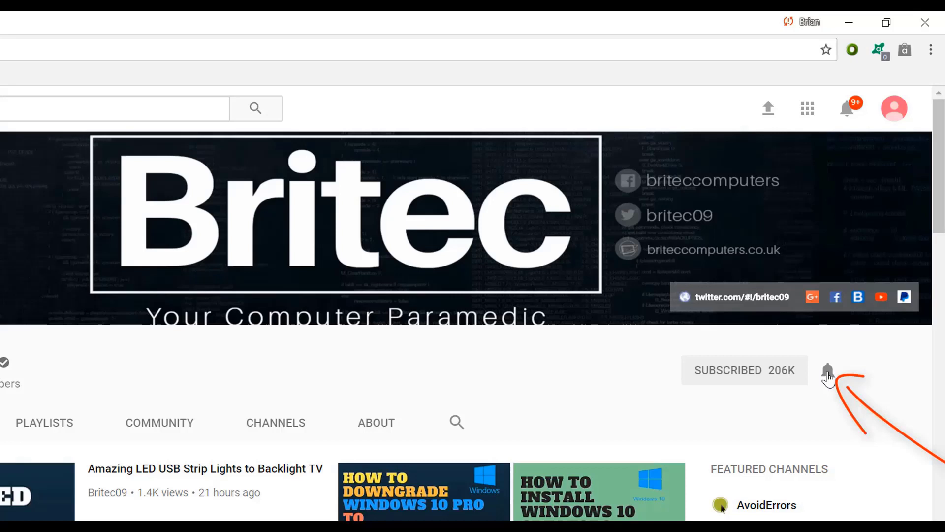